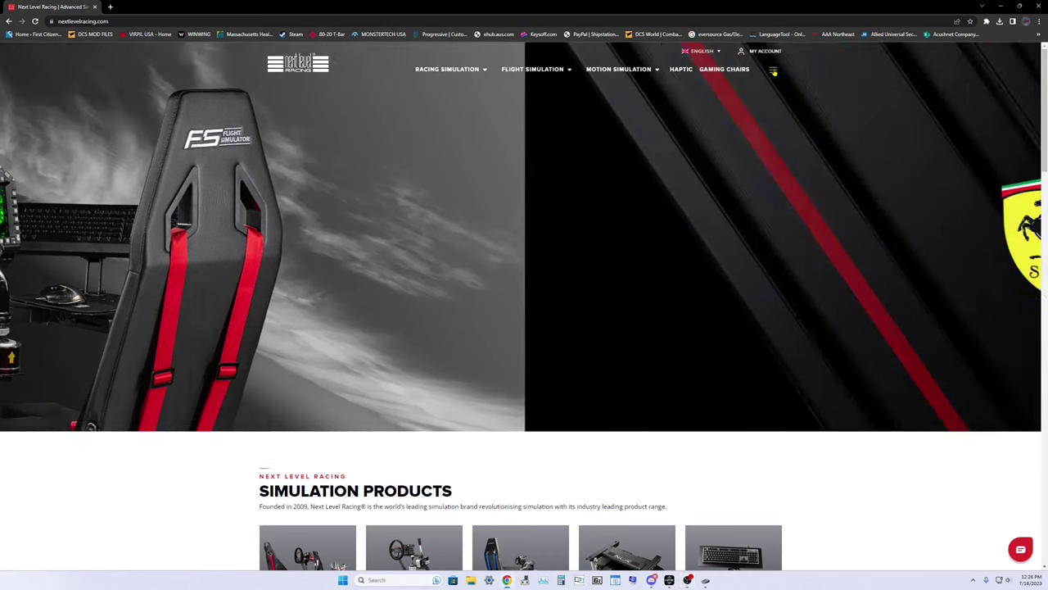
- Download the latest HF8 haptic feedback software build, 1.1.4.3 (beta), from the site's support downloads page
left_click(773, 72)
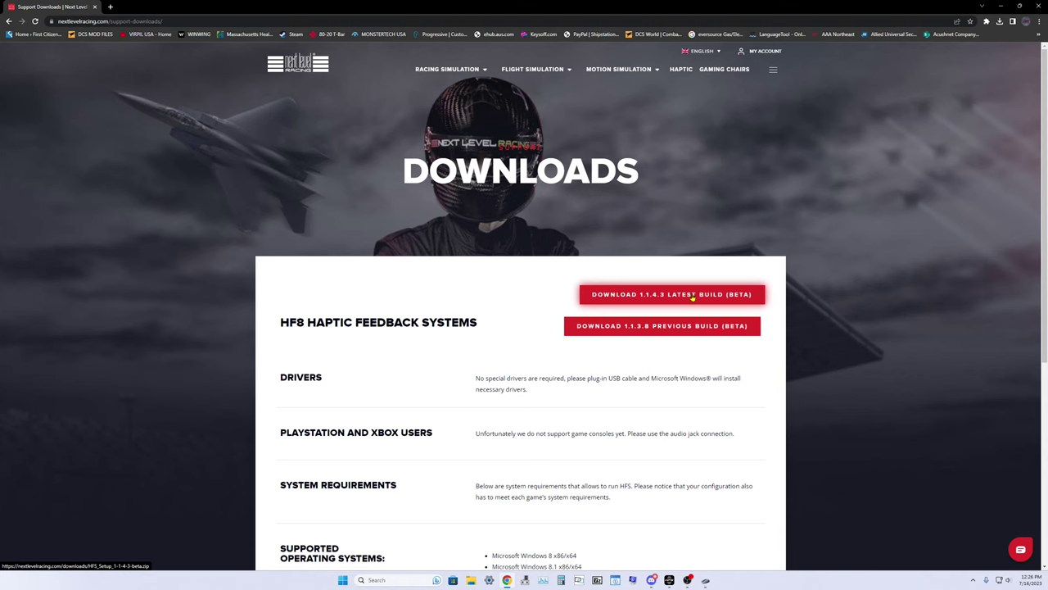
left_click(692, 299)
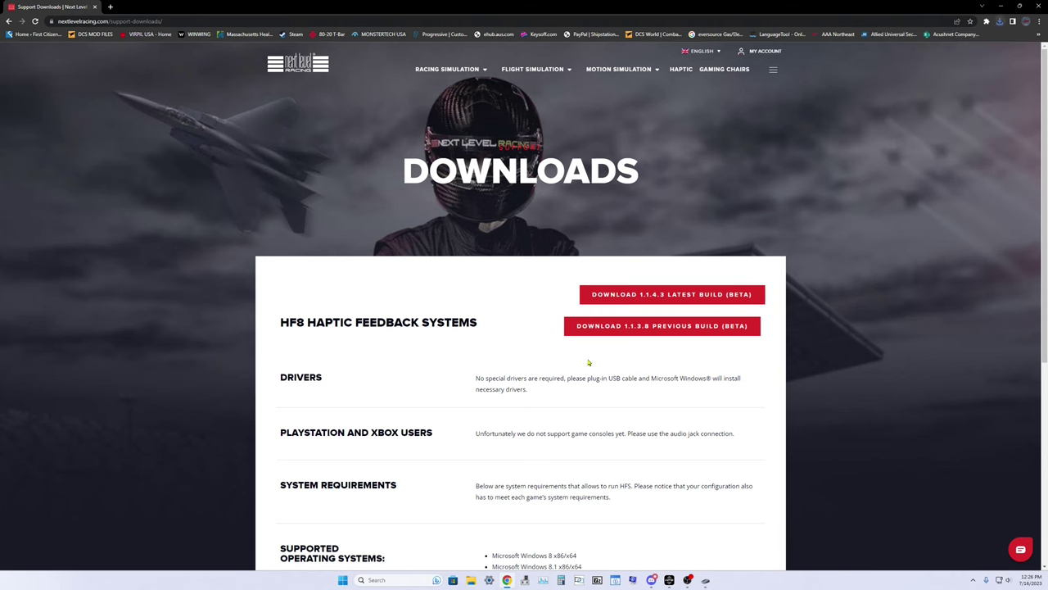
- Inspect the HFS_Setup_1-1-4-3-beta (1) archive in the Downloads folder using File Explorer, and close the window
left_click(473, 581)
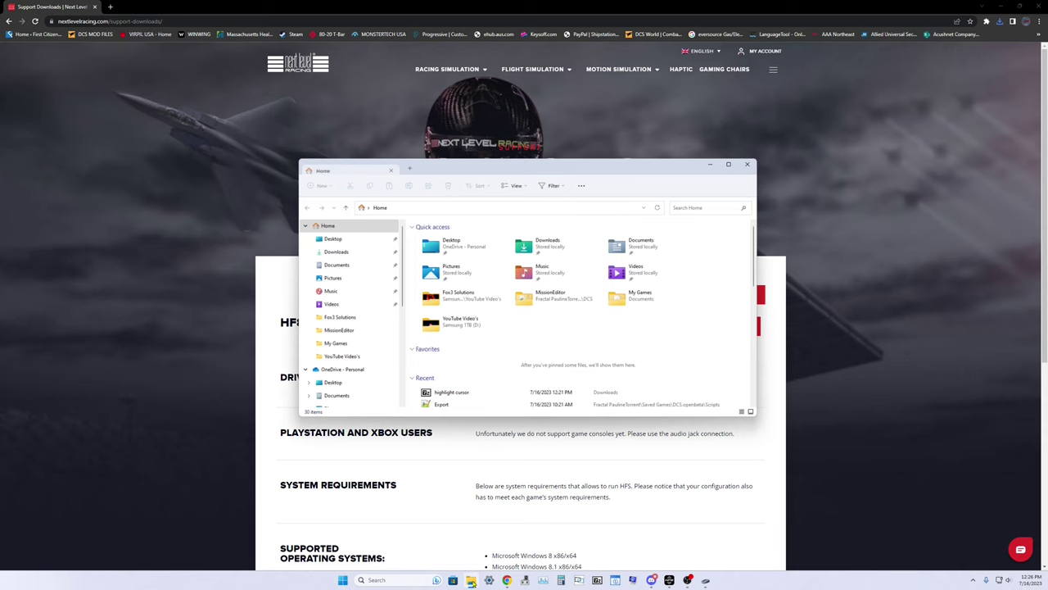
left_click(336, 251)
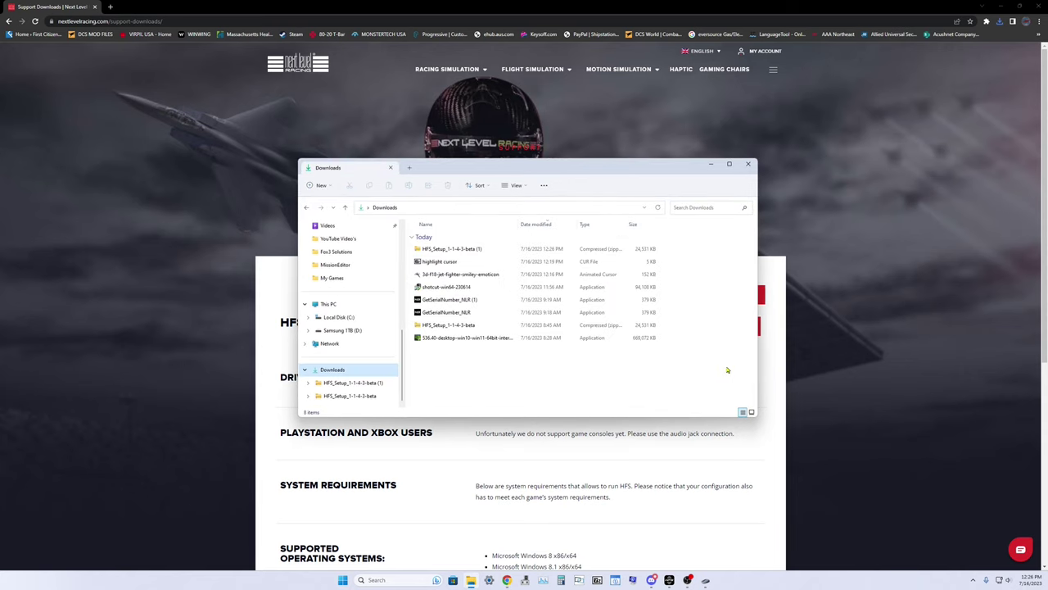
double_click(465, 249)
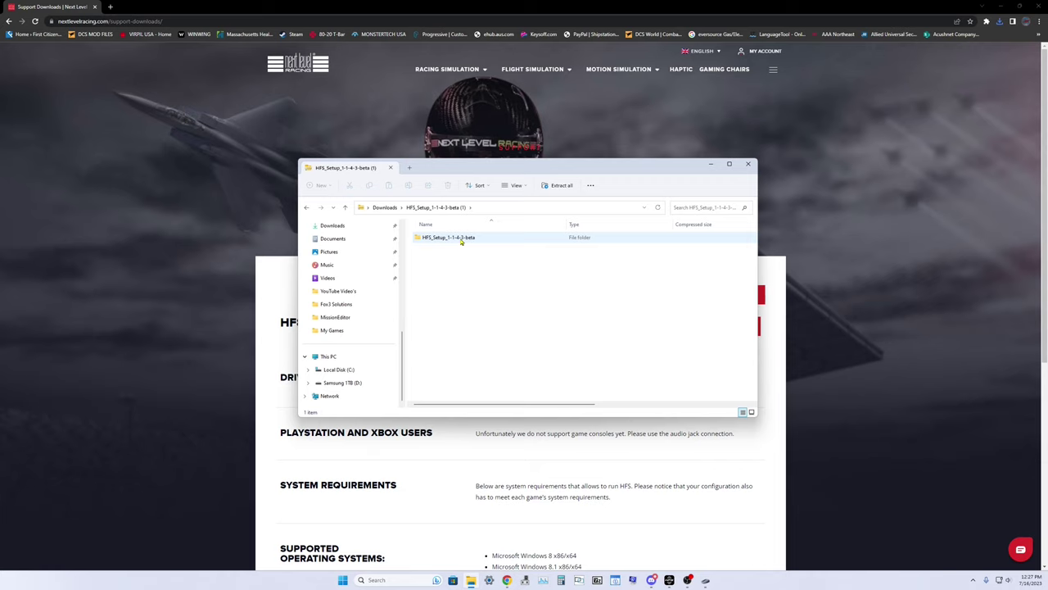
left_click(748, 164)
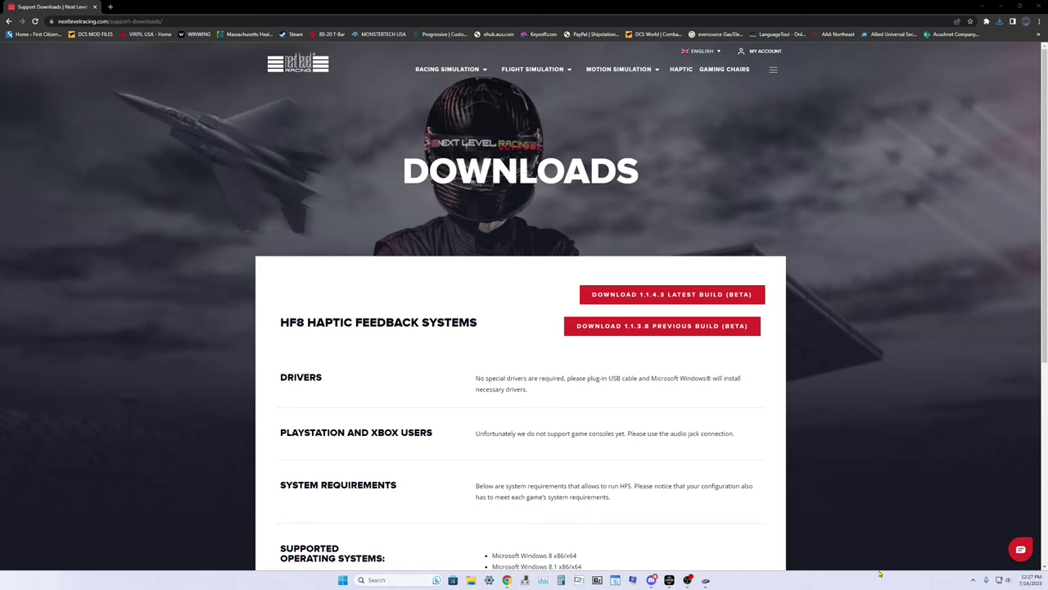
- Switch to the Next Level Racing Haptic Feedback app, review its general settings and return to its home screen
left_click(972, 582)
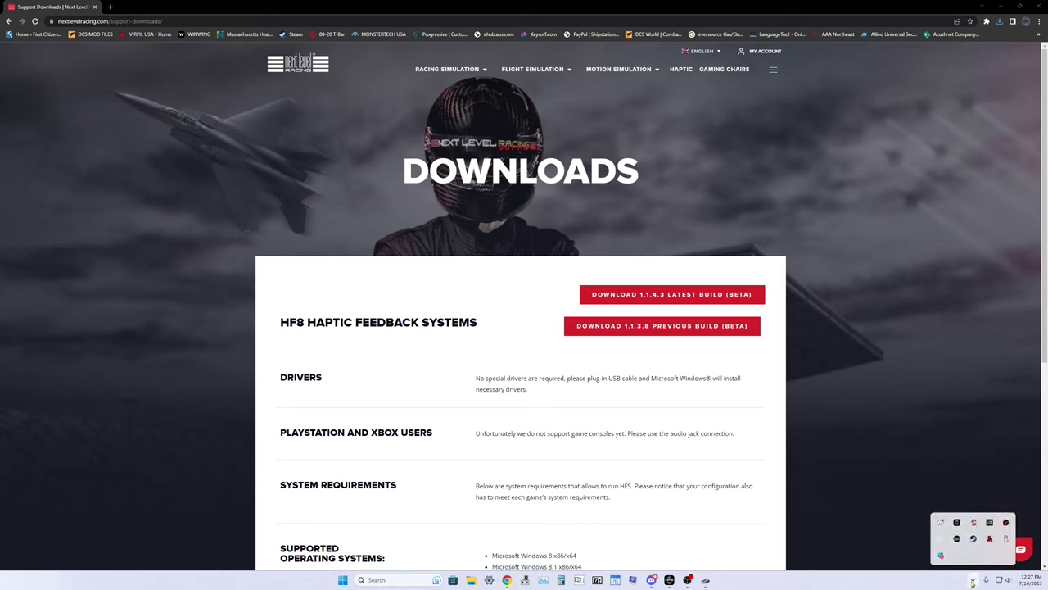
left_click(956, 523)
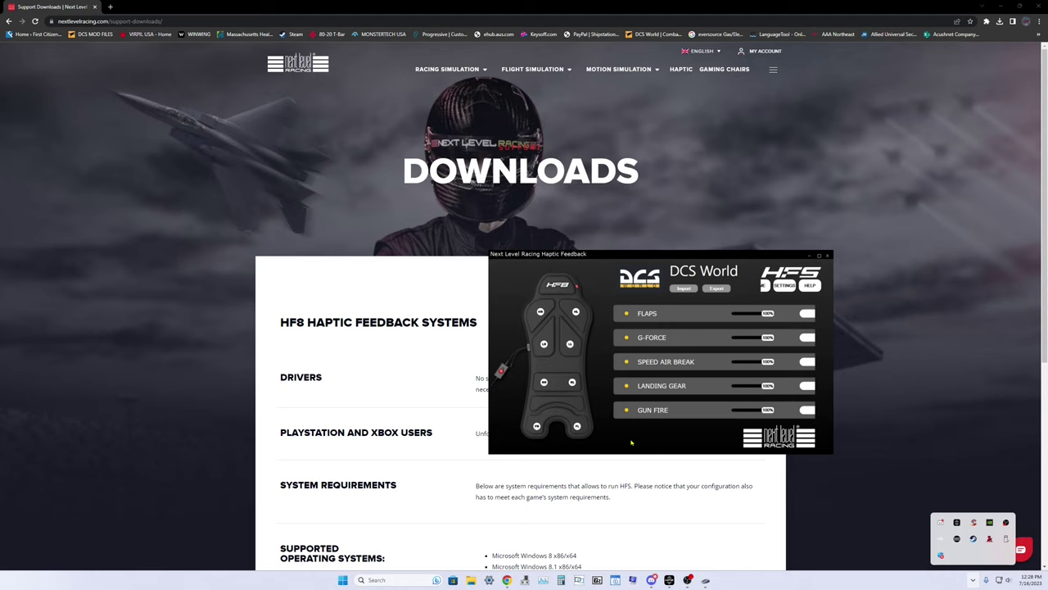
left_click(788, 287)
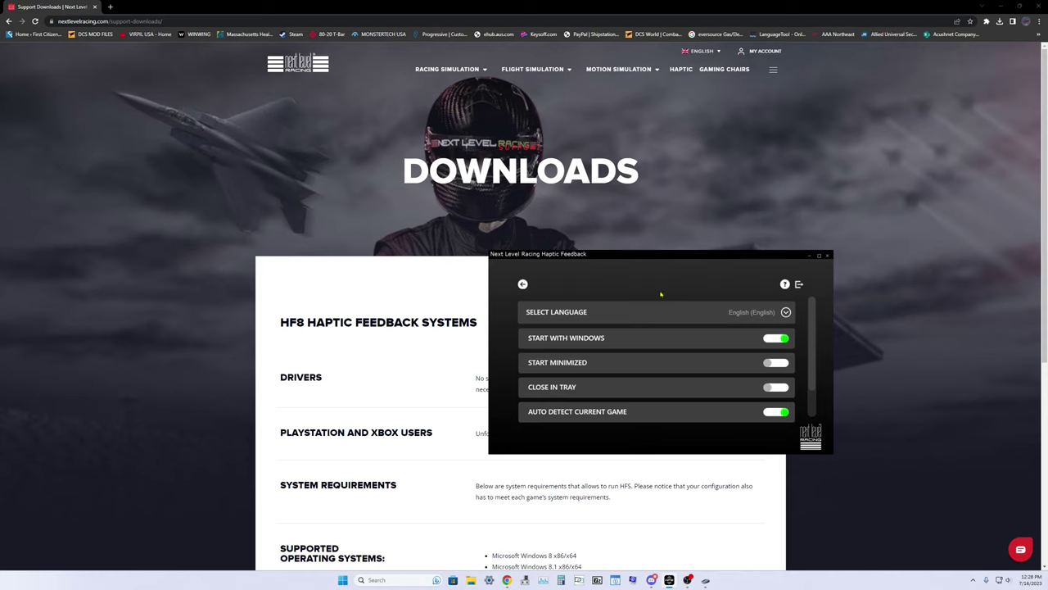
left_click(523, 284)
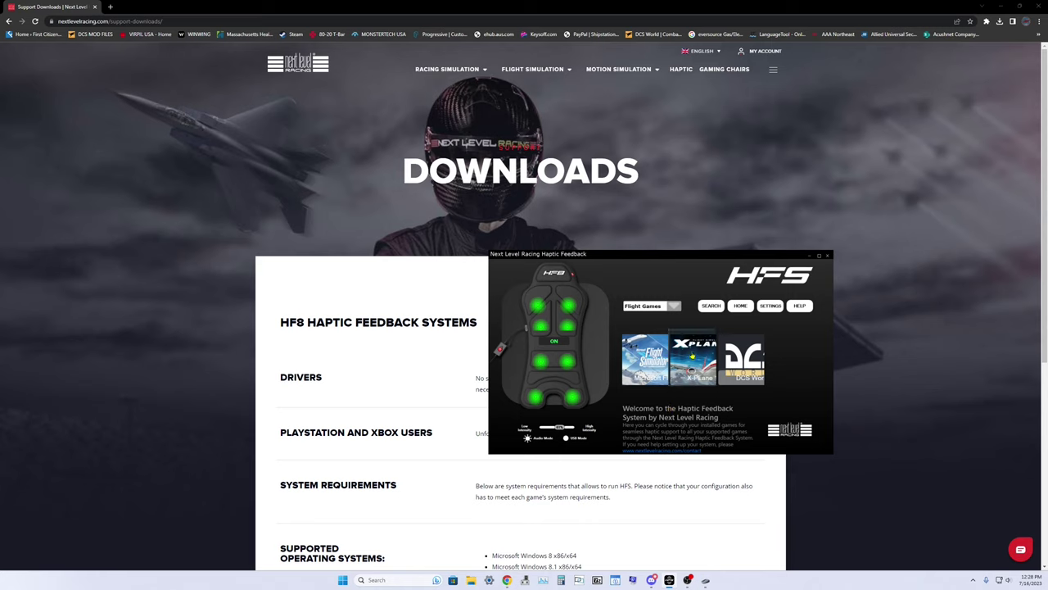
- Filter the game library to Racing Games and maximize the haptic feedback window
left_click(675, 307)
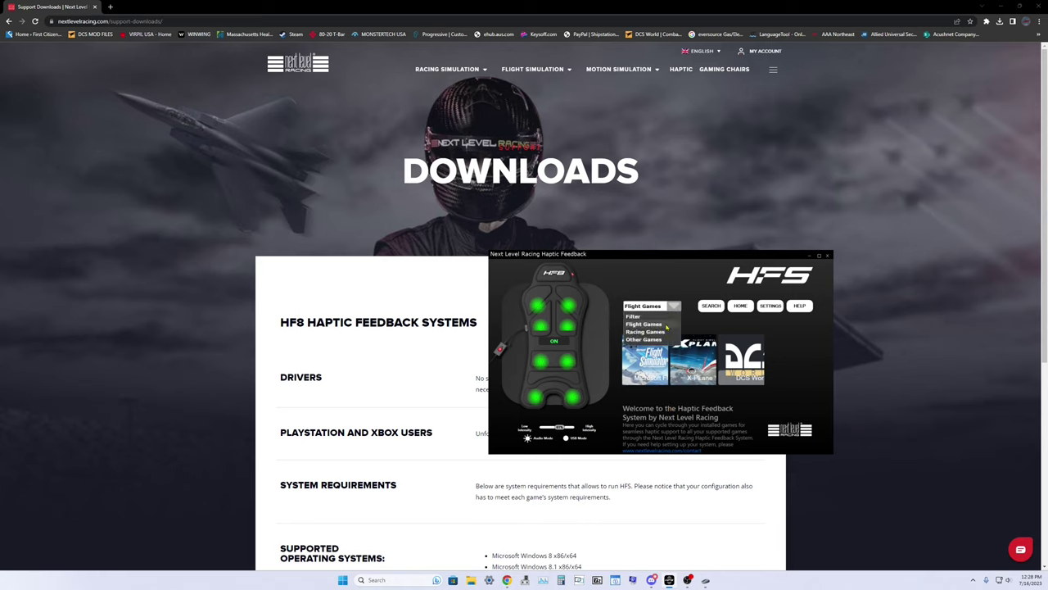
left_click(656, 333)
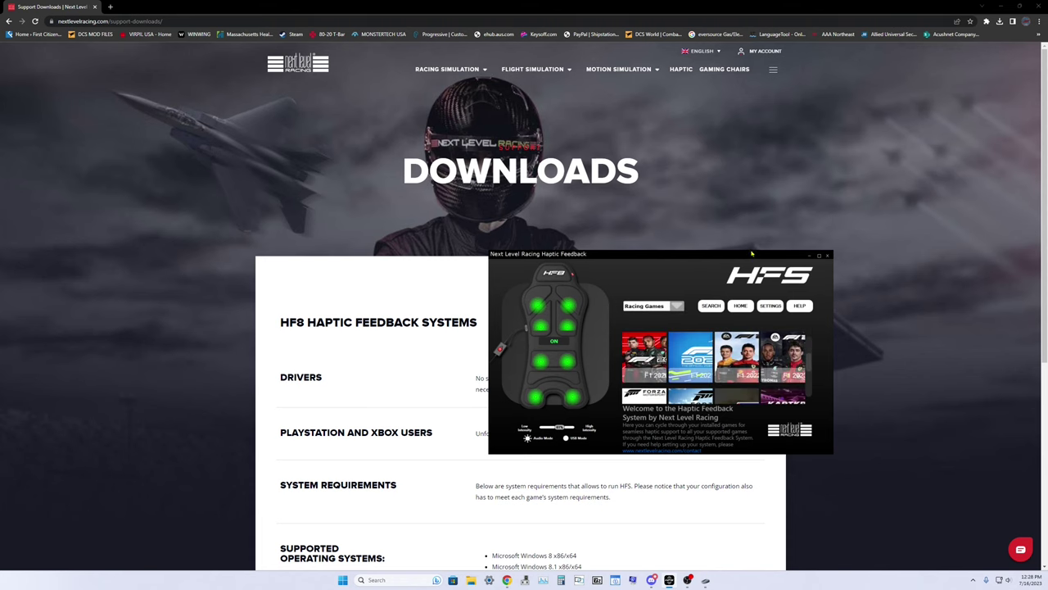
left_click(819, 255)
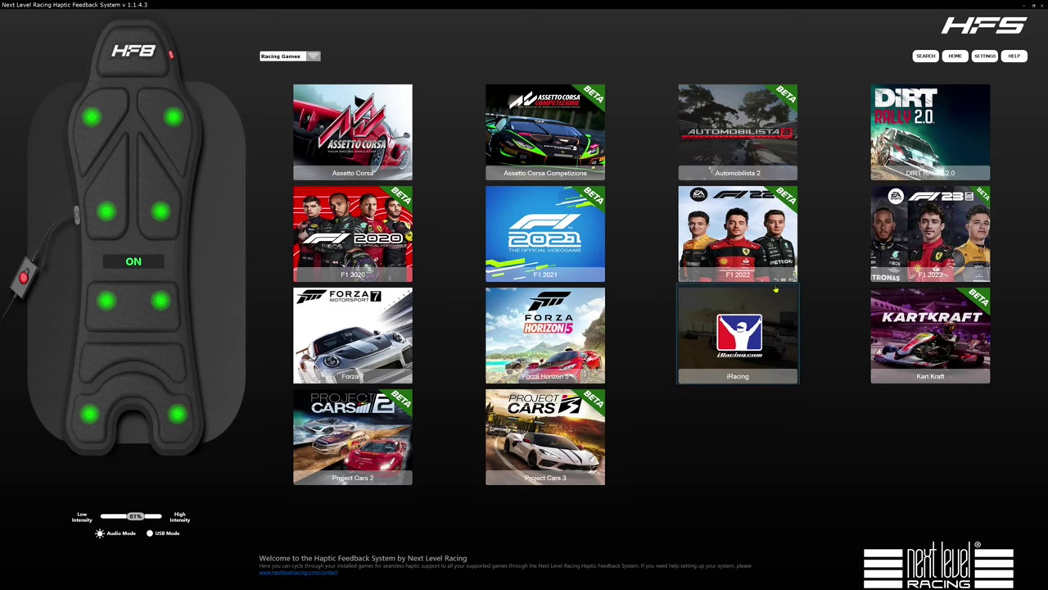
- Filter the game library to Flight Games and open the DCS World profile
left_click(314, 56)
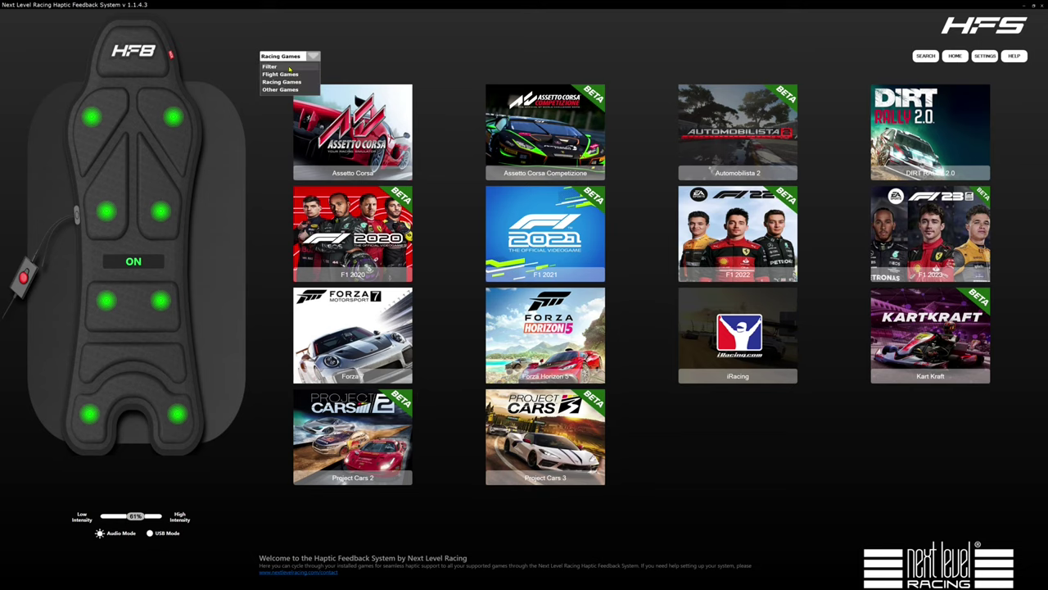
left_click(282, 70)
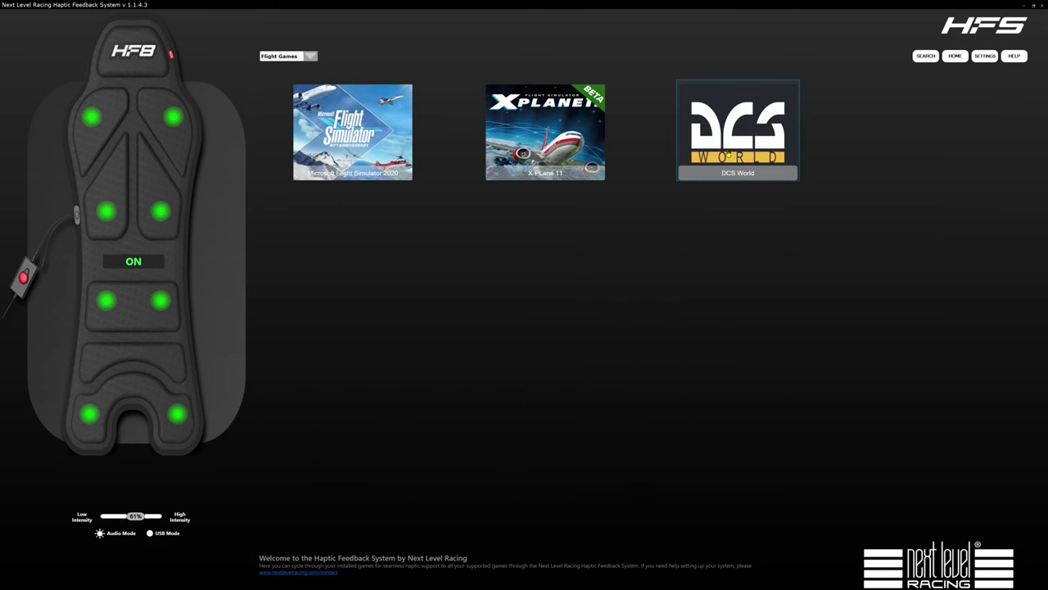
left_click(728, 153)
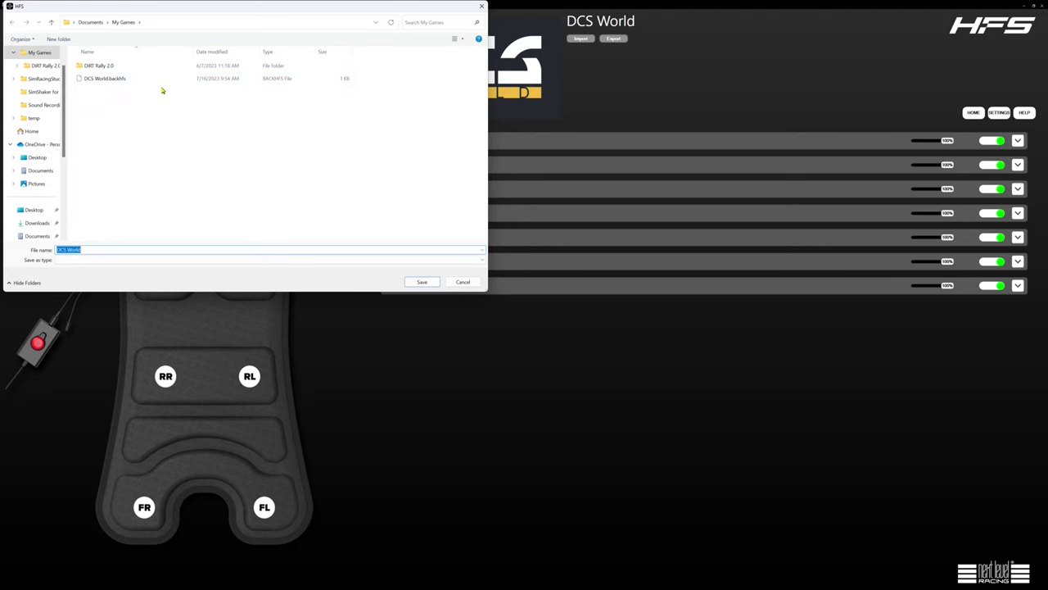
- Try to export the DCS World profile over the existing DCS World.backhfs file in the My Games folder
left_click(125, 82)
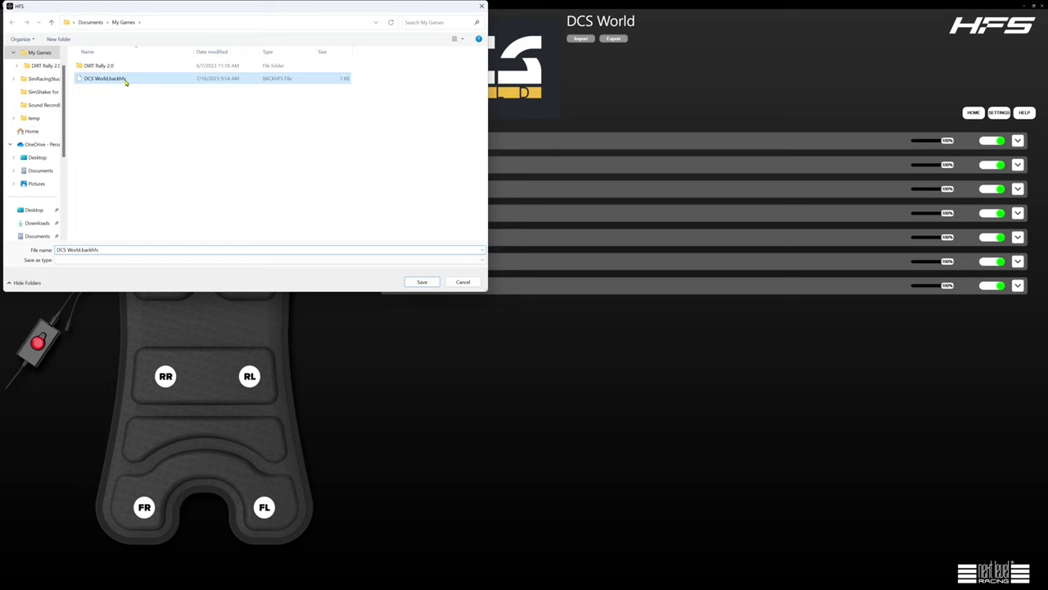
left_click(422, 281)
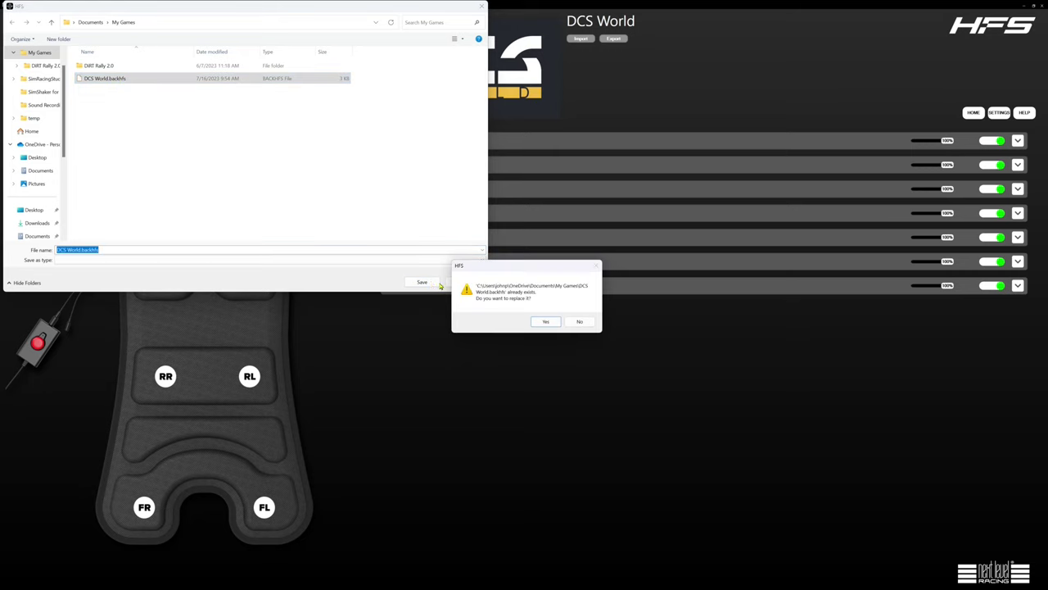
left_click(579, 321)
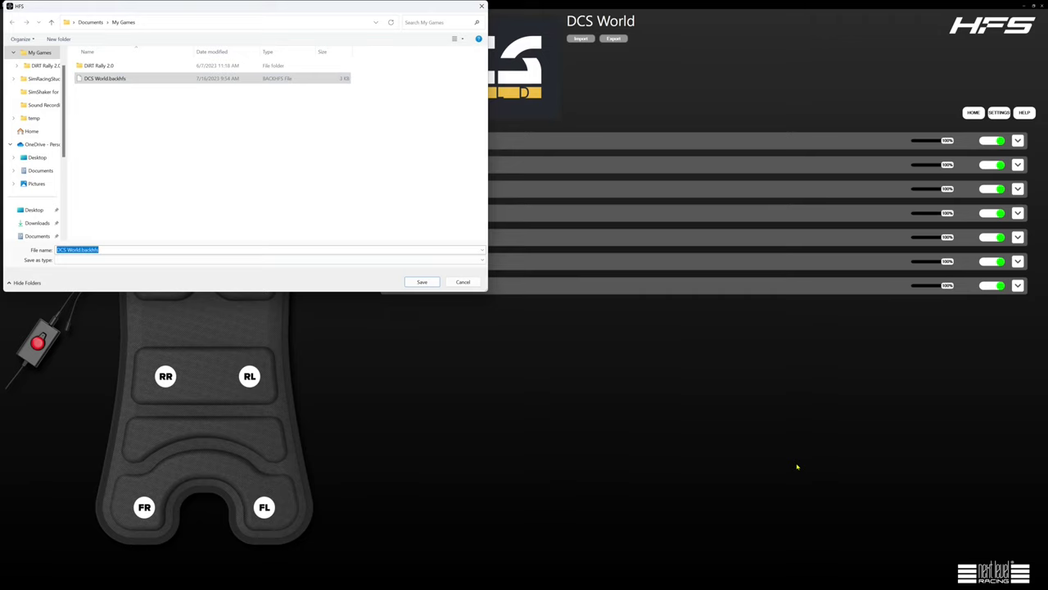
left_click(462, 282)
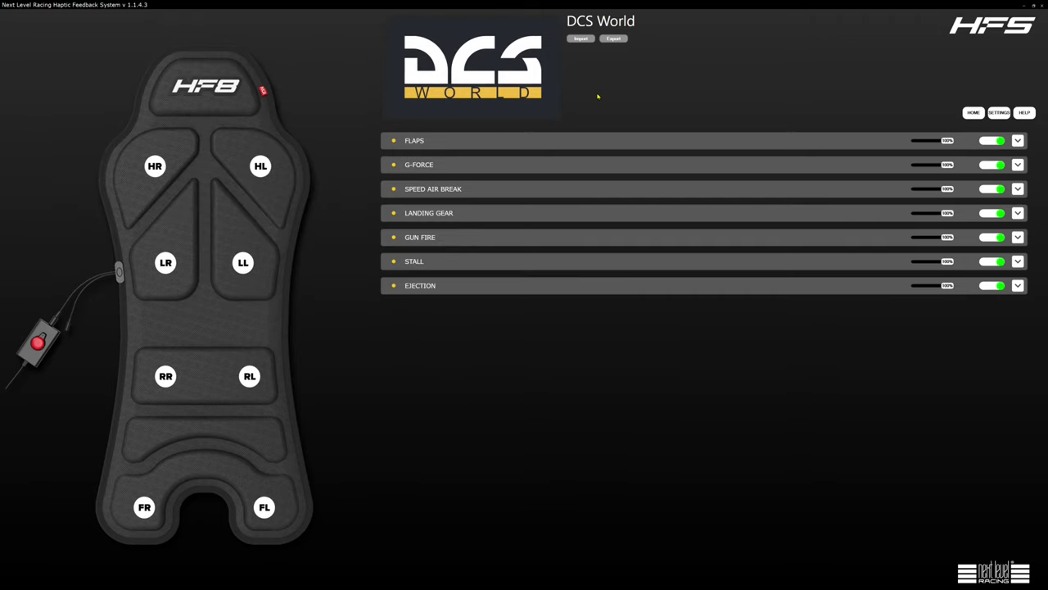
- Try to import the DCS World profile data from DCS World.backhfs in the My Games folder
left_click(578, 39)
left_click(121, 79)
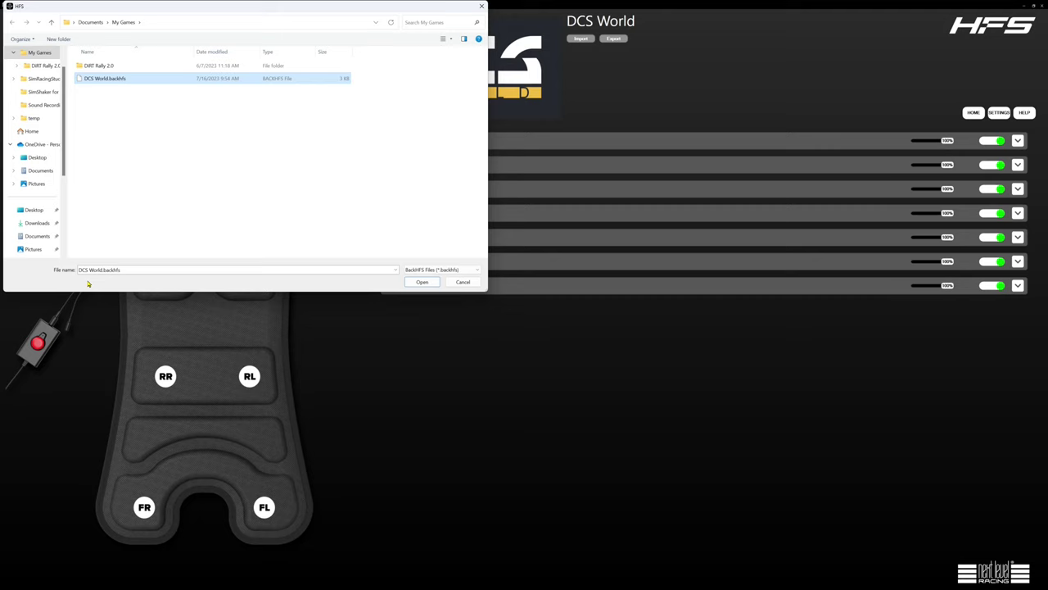
left_click(421, 283)
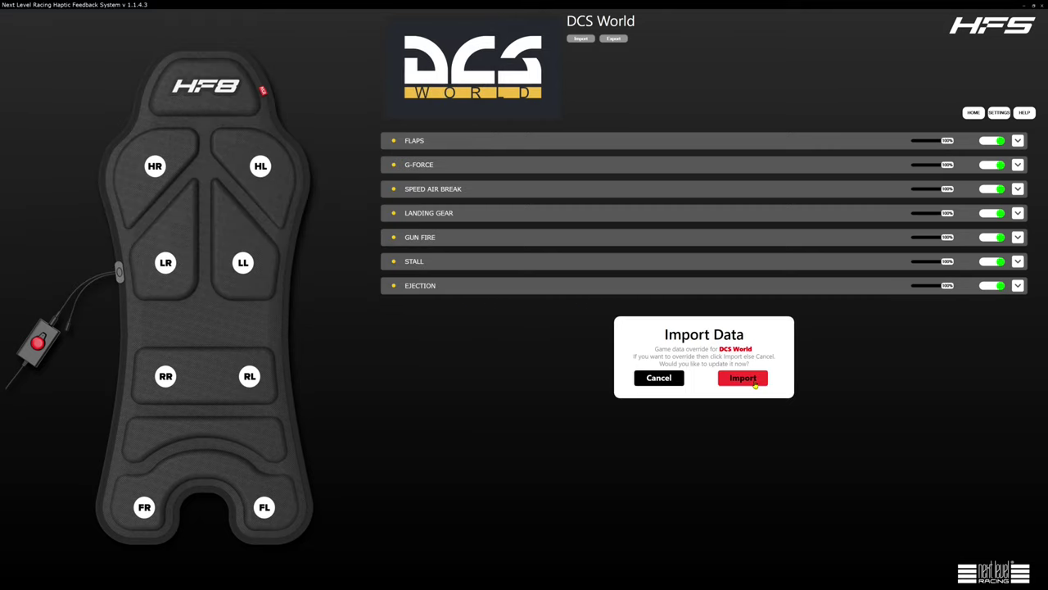
left_click(754, 382)
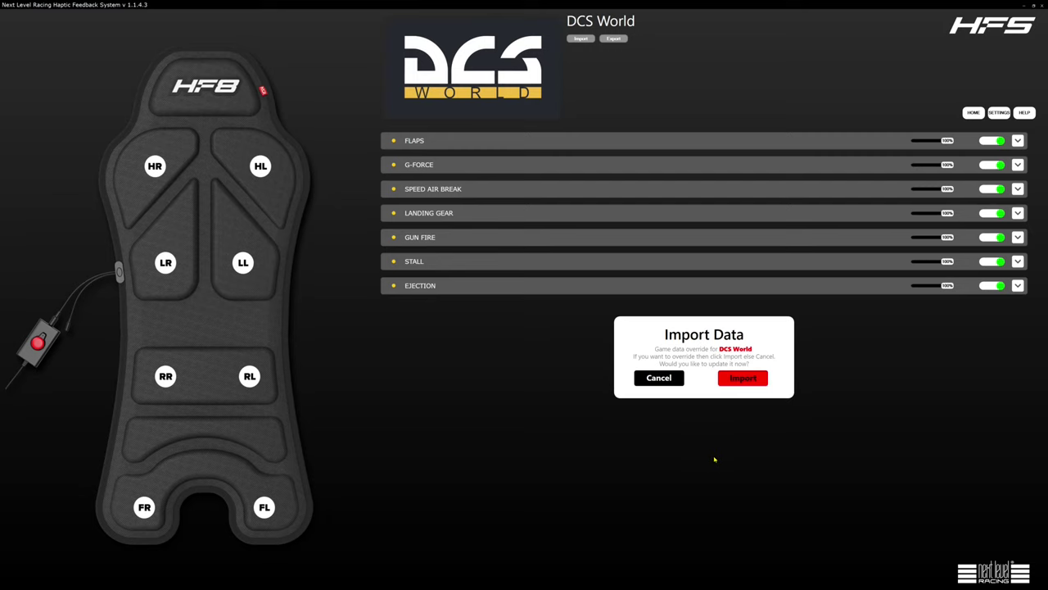
left_click(678, 375)
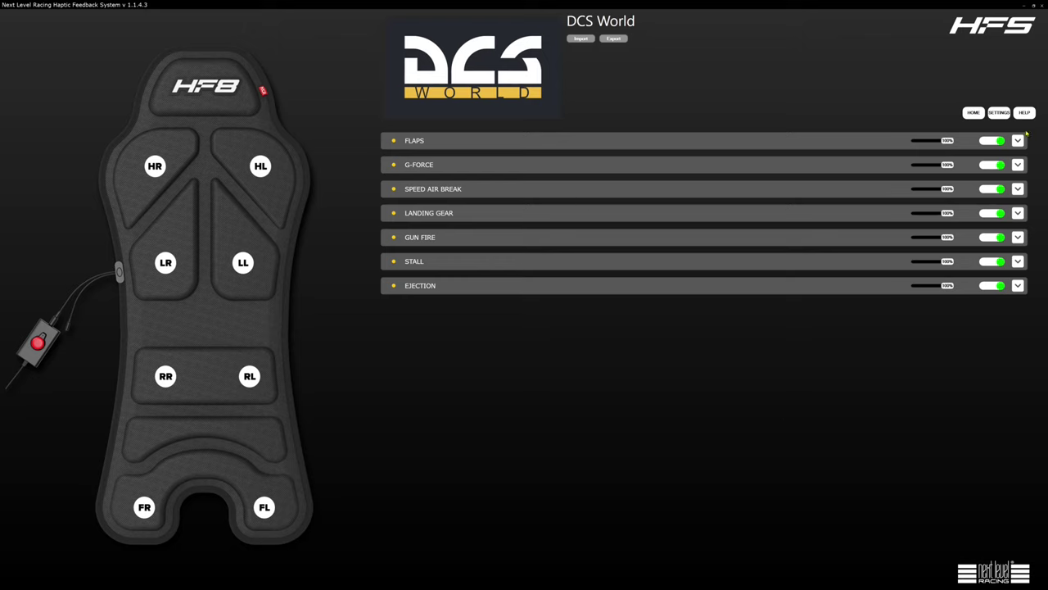
- Expand every DCS World effect from Flaps to Ejection, examine the per-seat-zone settings, and return to the home screen
mouse_move(947, 142)
left_mouse_down()
mouse_move(932, 142)
mouse_move(962, 141)
left_mouse_up()
left_click(1017, 140)
left_click(1017, 201)
left_click(1017, 264)
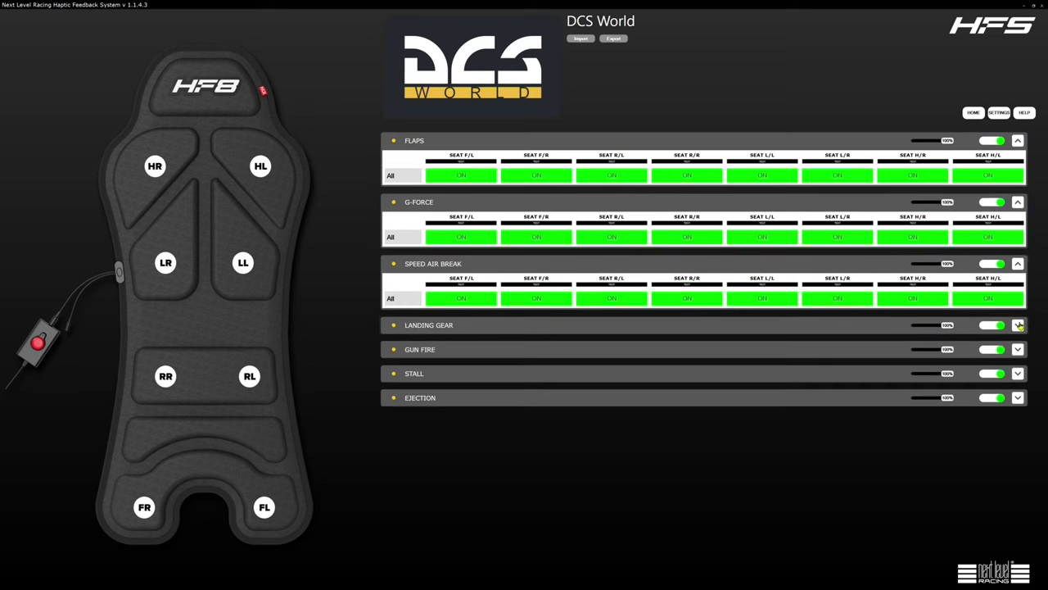
left_click(1020, 326)
left_click(1024, 386)
left_click(1017, 447)
left_click(1017, 509)
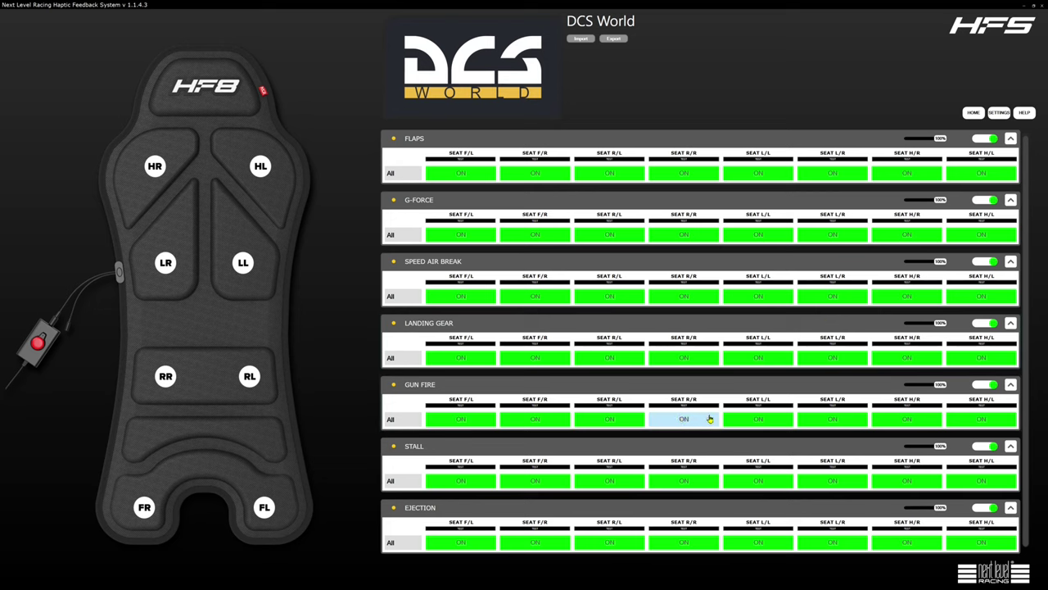
scroll(760, 416, "up", 1)
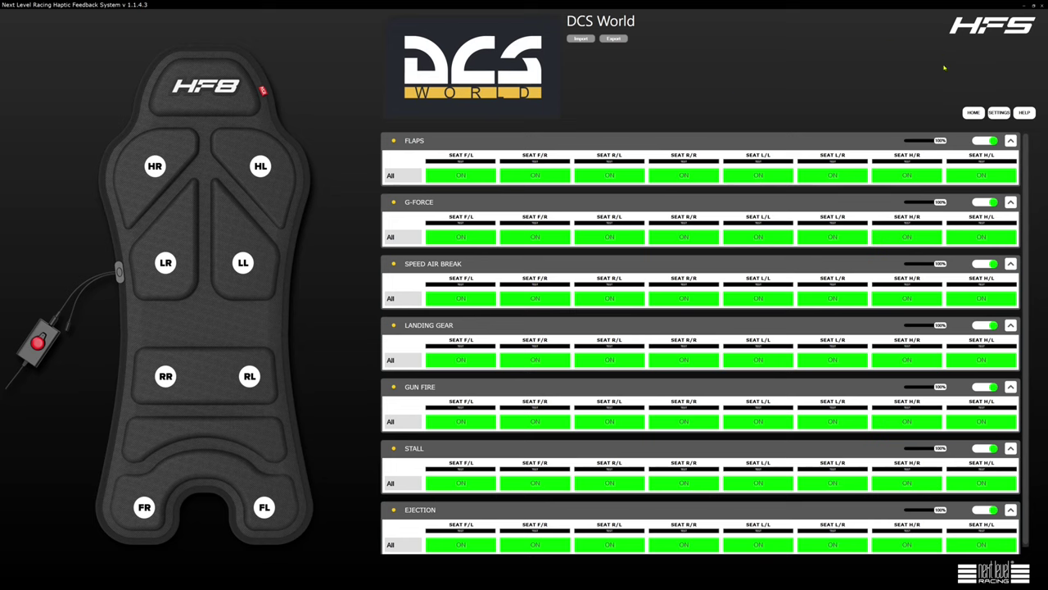
left_click(973, 114)
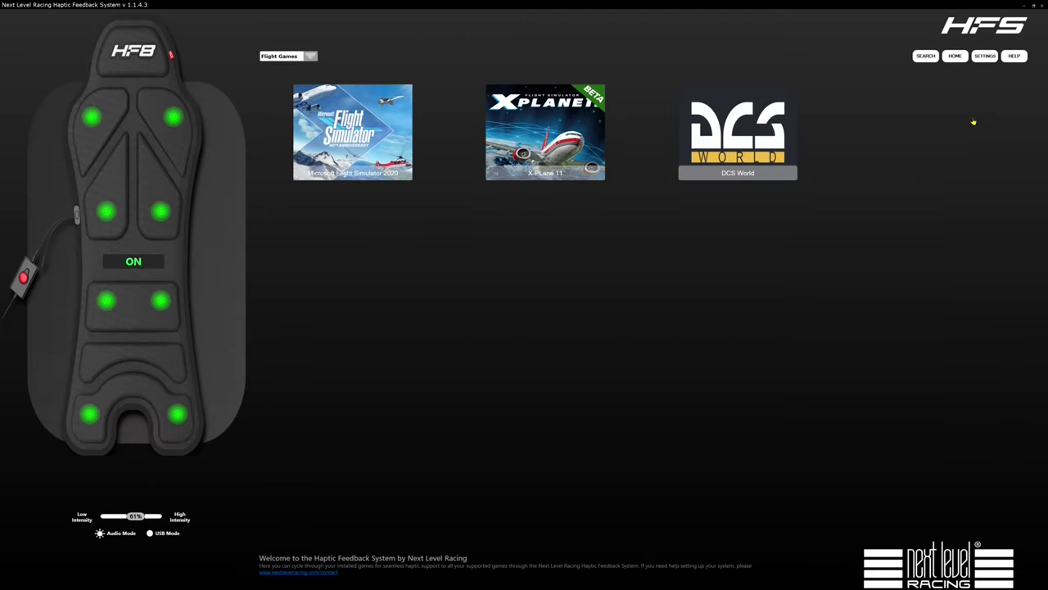